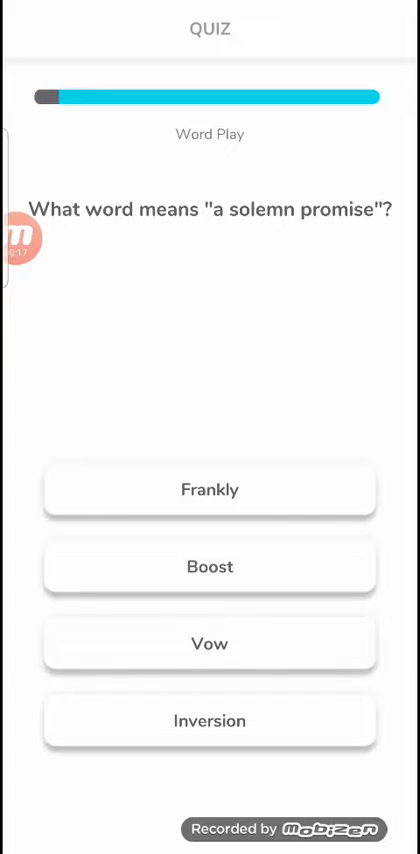
# Step: Answer the solemn-promise Word Play question with 'Vow' to earn 50 Resin
pyautogui.click(209, 643)
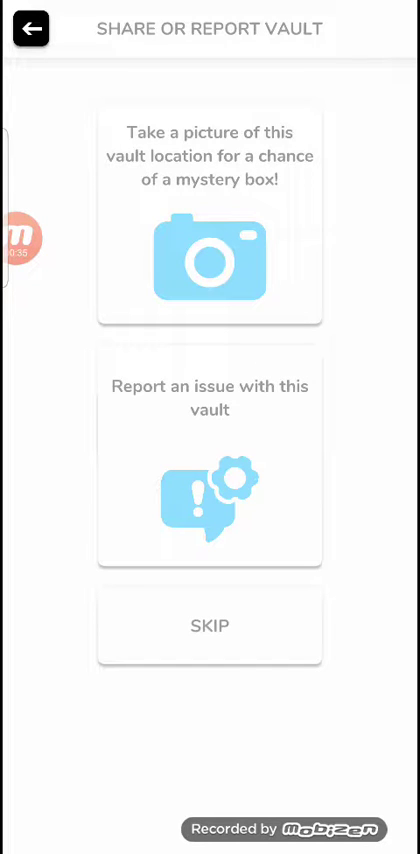
# Step: Photograph the fountain at the vault, draft it as a tweet, and return to sharing
pyautogui.click(209, 213)
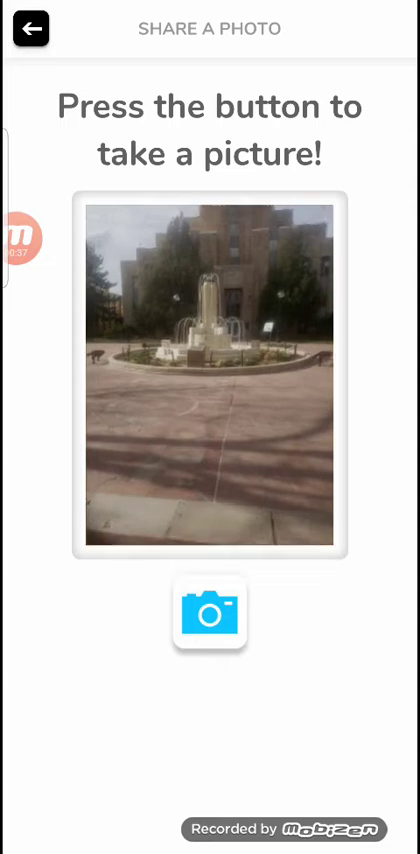
pyautogui.click(209, 613)
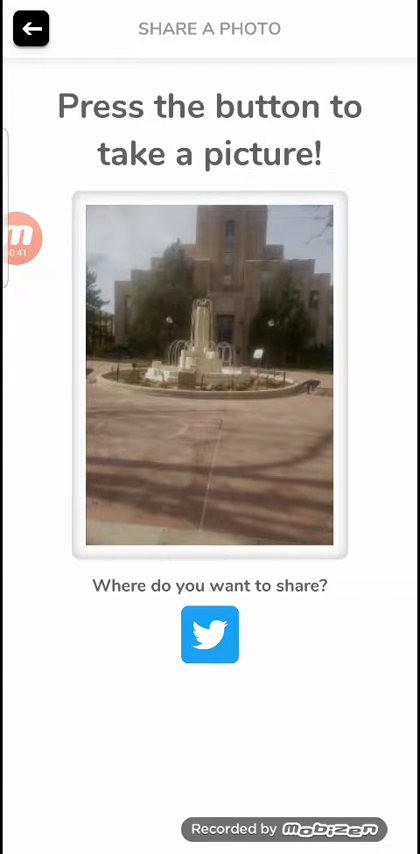
pyautogui.click(209, 634)
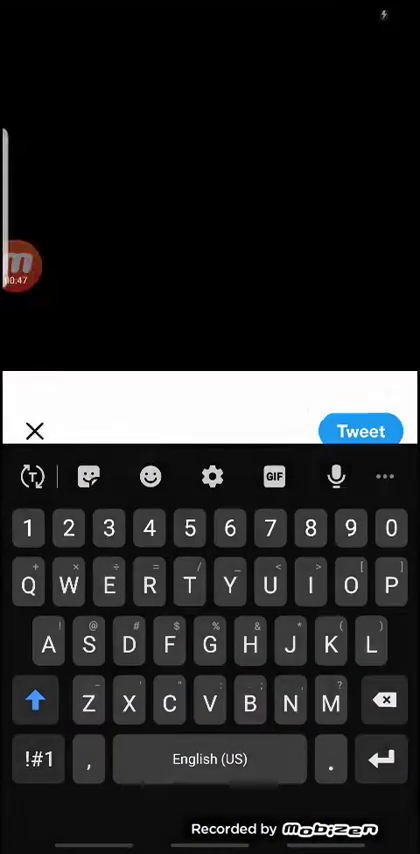
pyautogui.click(360, 431)
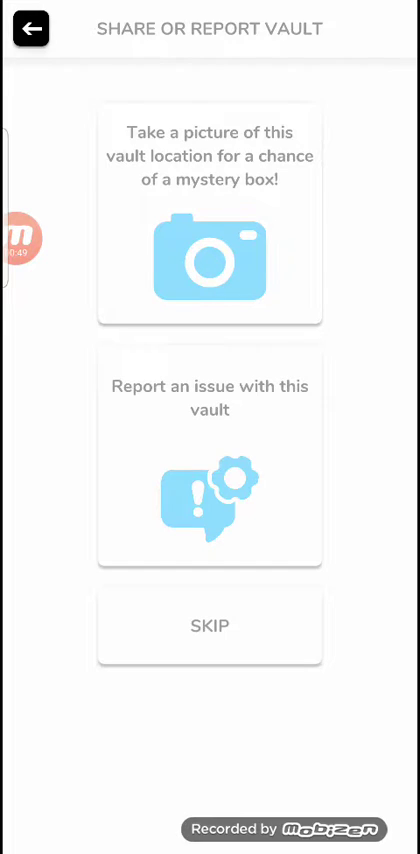
# Step: Skip the Share or Report Vault screen and rotate the street map around the explorer
pyautogui.click(209, 625)
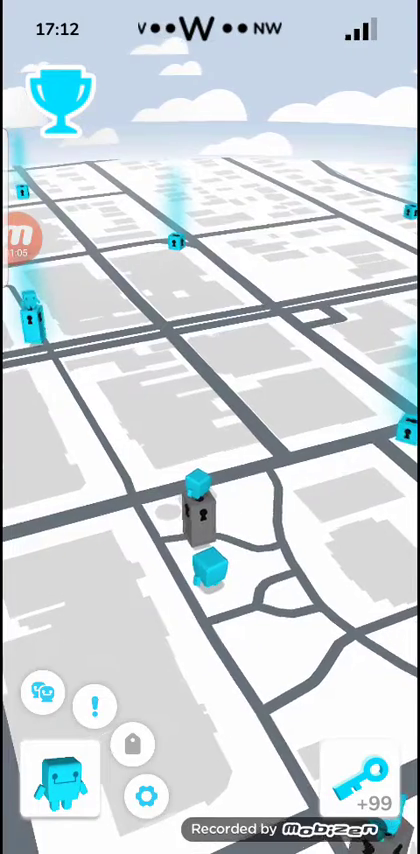
pyautogui.moveTo(120, 350); pyautogui.dragTo(260, 350)
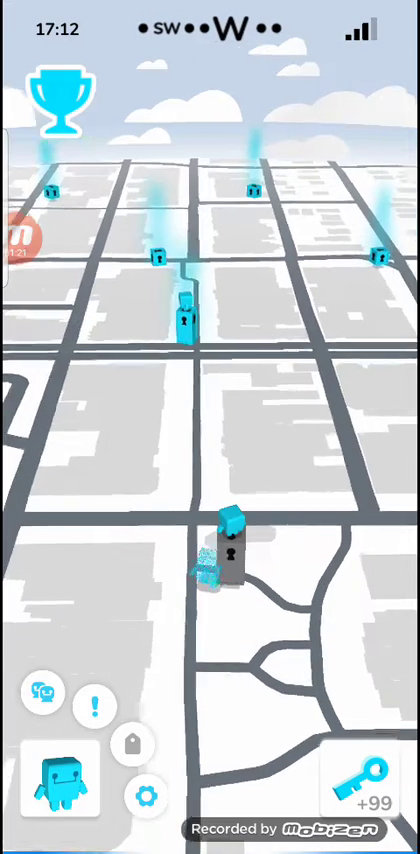
pyautogui.moveTo(250, 300); pyautogui.dragTo(180, 300)
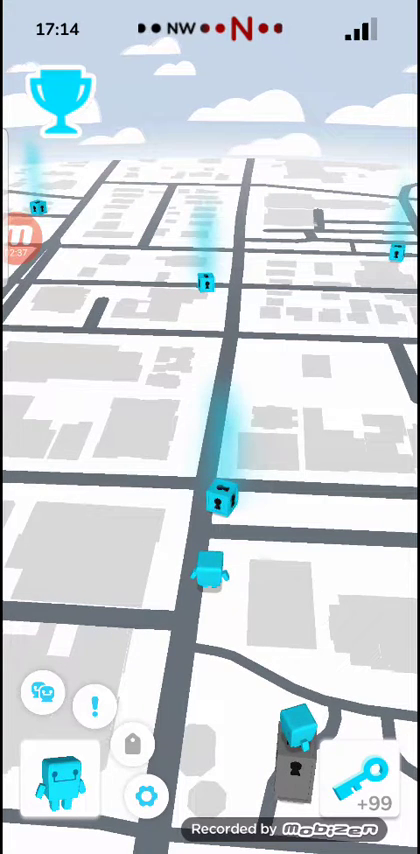
# Step: Unlock the nearby blue vault with a key and answer the Geography quiz with 'Lima'
pyautogui.click(295, 760)
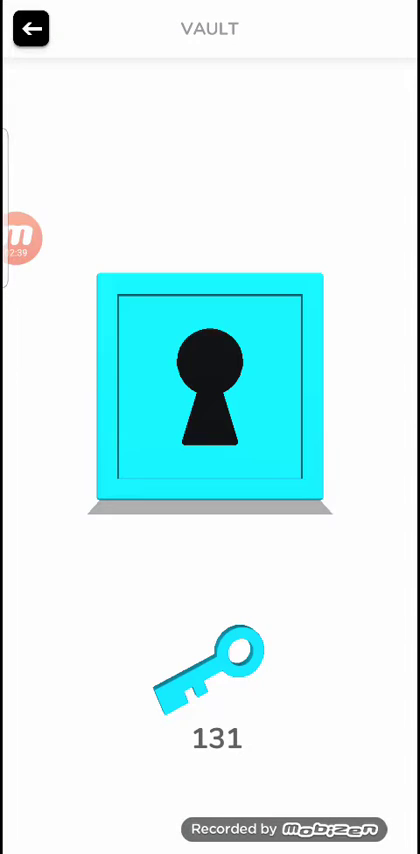
pyautogui.click(210, 670)
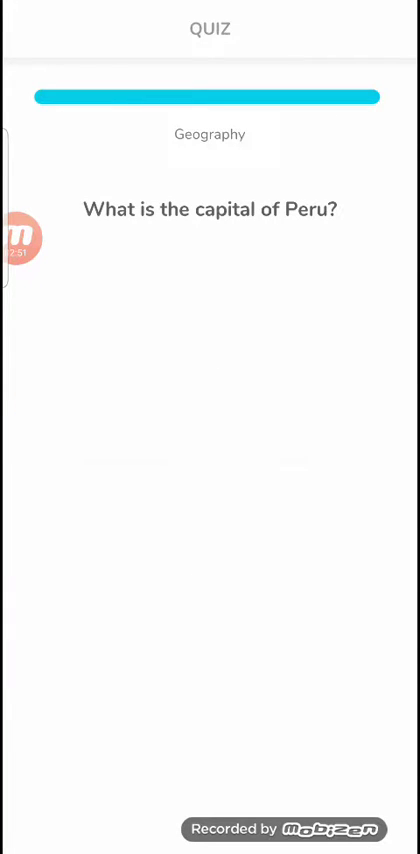
pyautogui.click(209, 643)
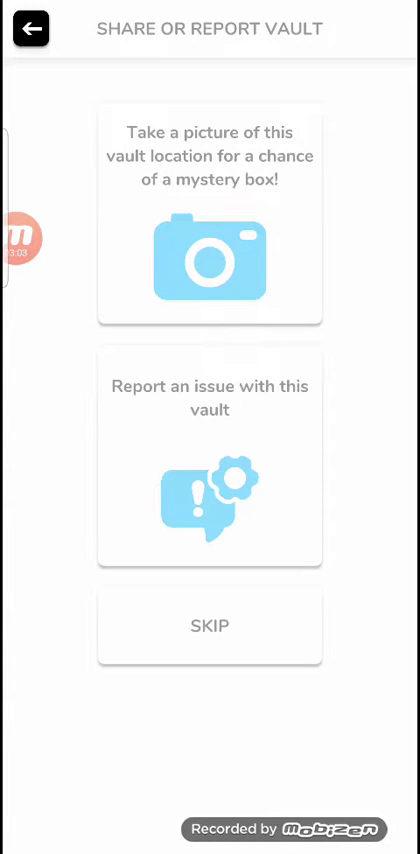
# Step: Photograph the building at this vault site and share the photo to Twitter
pyautogui.click(210, 210)
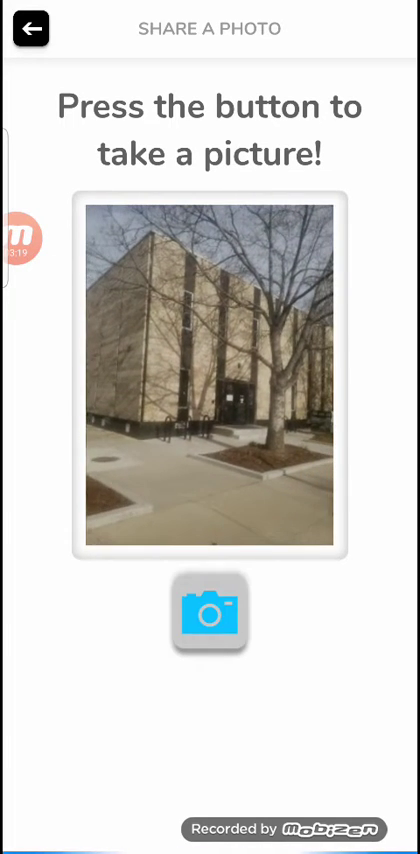
pyautogui.click(209, 612)
pyautogui.click(209, 634)
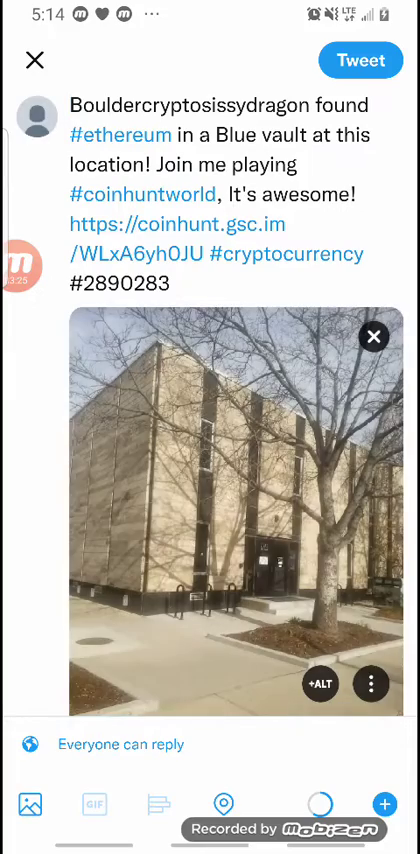
# Step: Leave the tweet draft and skip vault sharing to return to the street map
pyautogui.press('Escape')
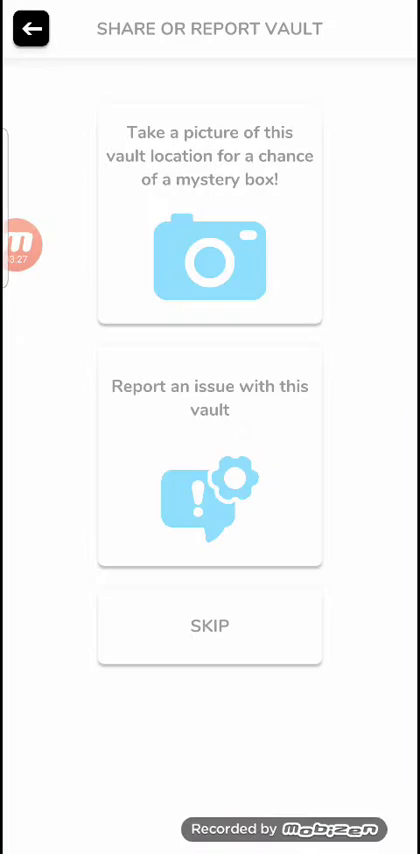
pyautogui.click(209, 625)
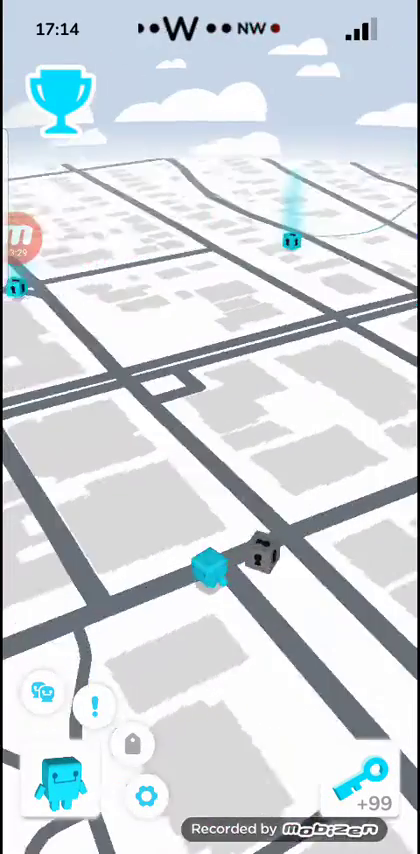